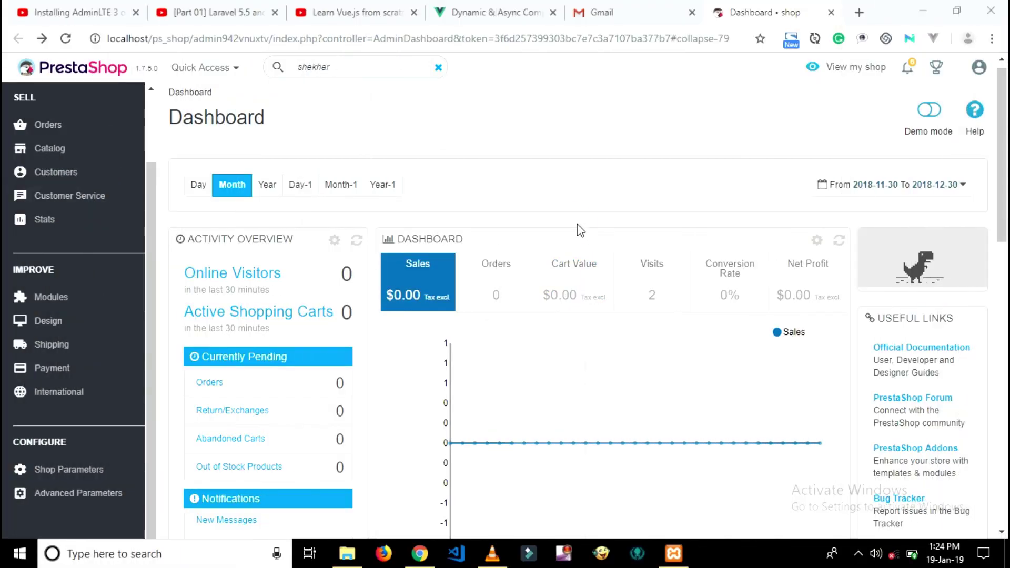
Switch Enable Multistore to YES in Shop Parameters > General and save the preferences
{"action": "left_click", "coordinate": [577, 221]}
{"action": "left_click", "coordinate": [114, 471]}
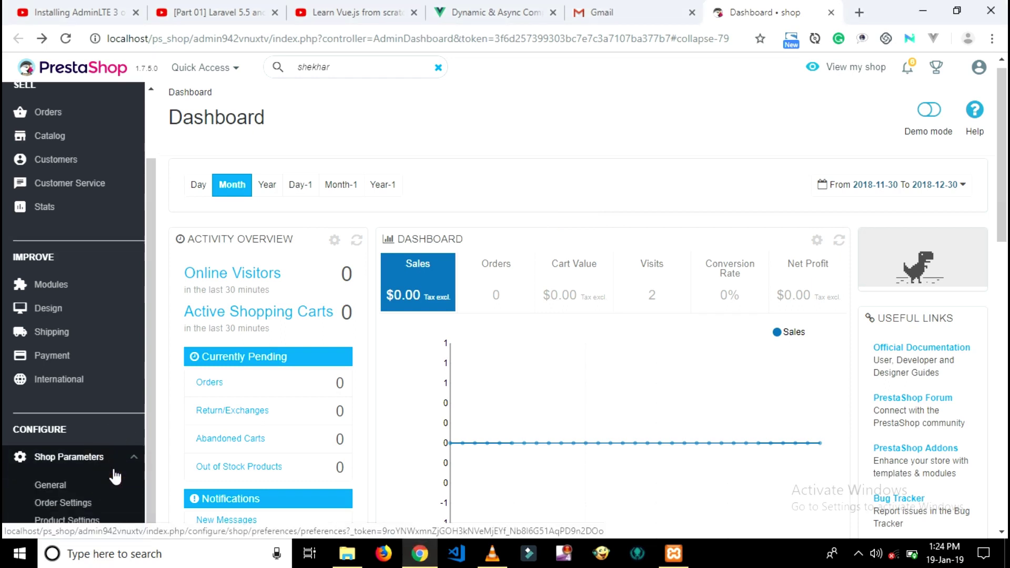
{"action": "scroll", "coordinate": [113, 476], "scroll_direction": "down", "scroll_amount": 3}
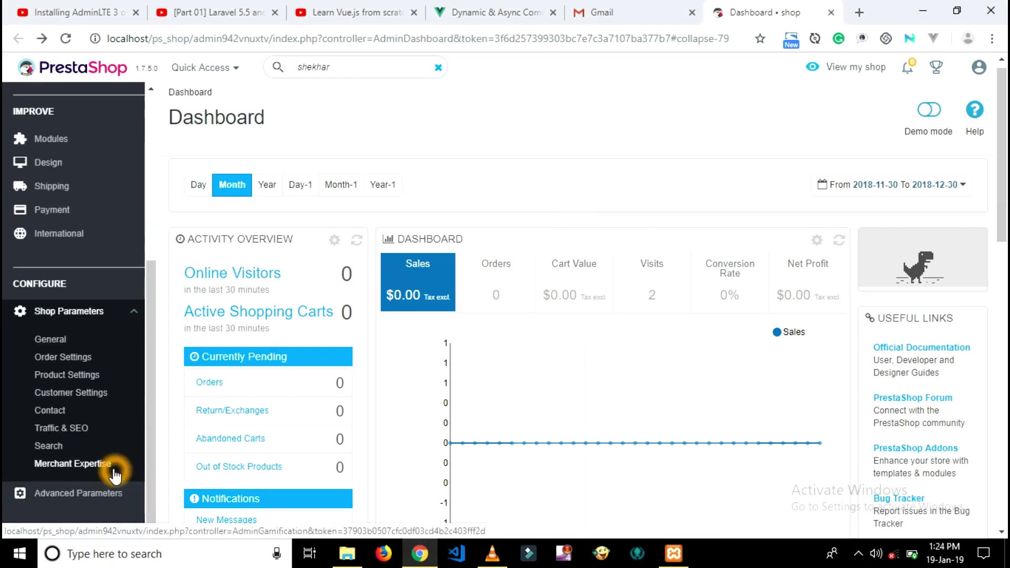
{"action": "left_click", "coordinate": [60, 341]}
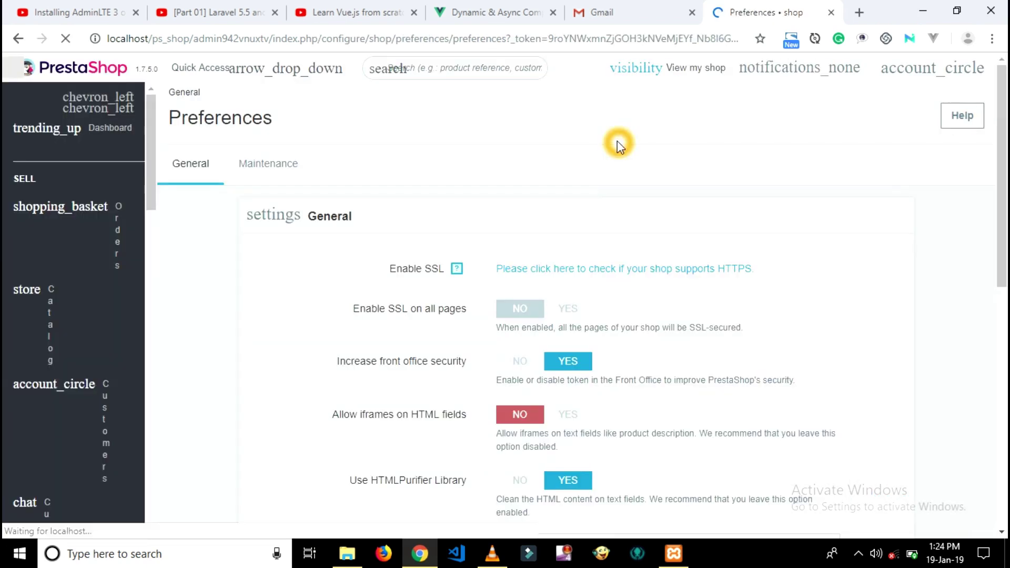
{"action": "scroll", "coordinate": [672, 277], "scroll_direction": "down", "scroll_amount": 3}
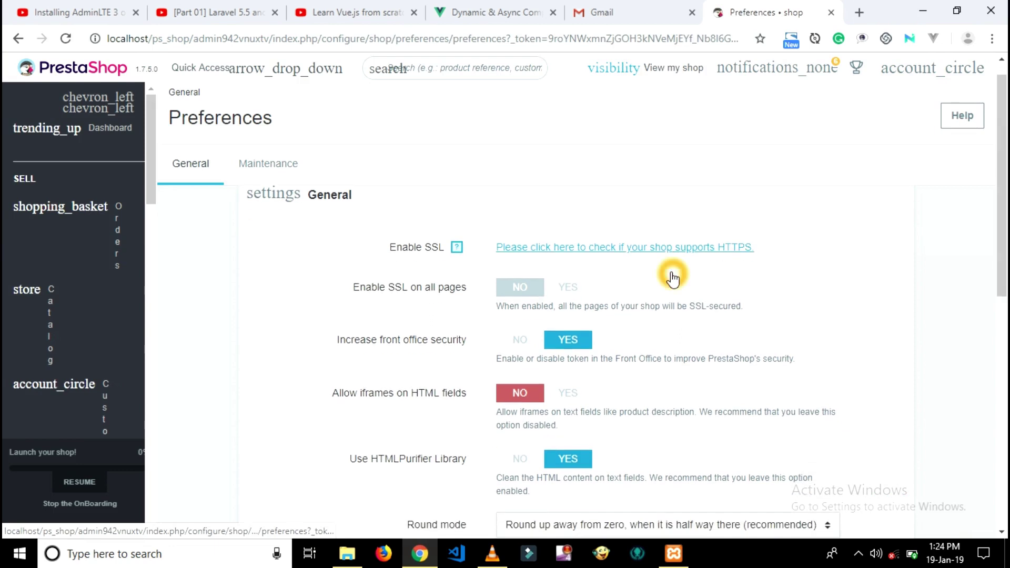
{"action": "scroll", "coordinate": [671, 271], "scroll_direction": "down", "scroll_amount": 5}
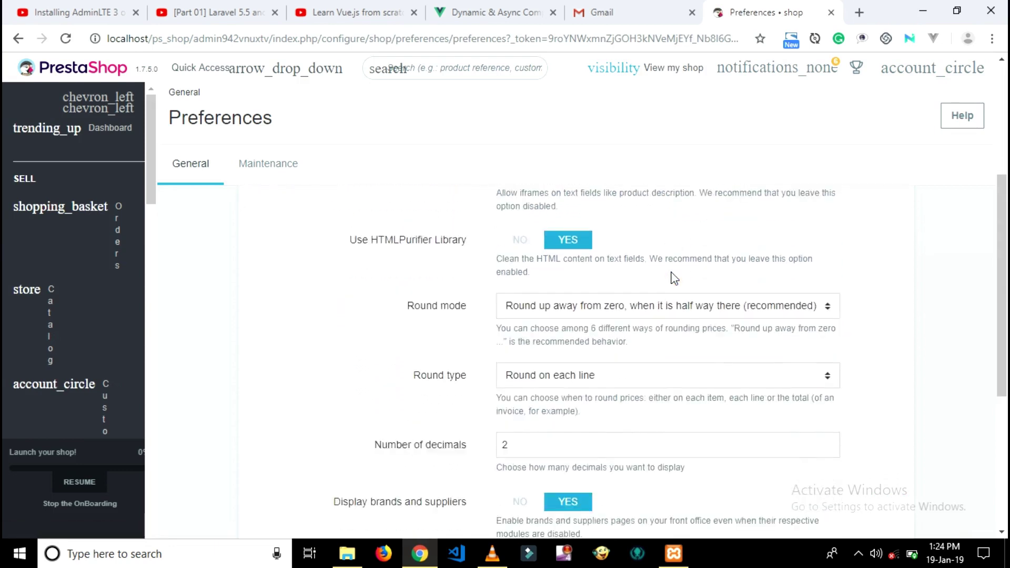
{"action": "scroll", "coordinate": [657, 385], "scroll_direction": "down", "scroll_amount": 2}
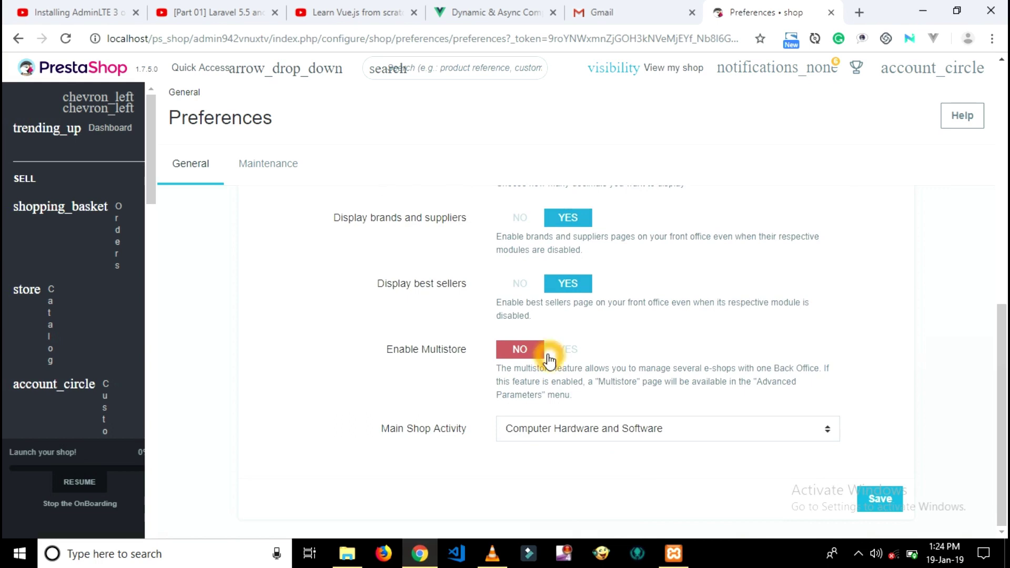
{"action": "left_click", "coordinate": [563, 356]}
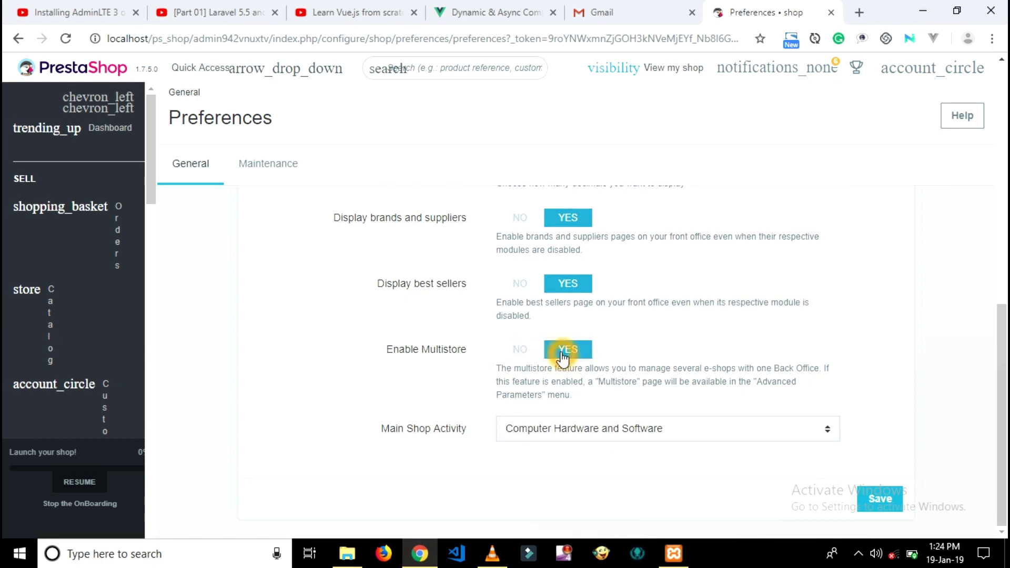
{"action": "left_click", "coordinate": [869, 501]}
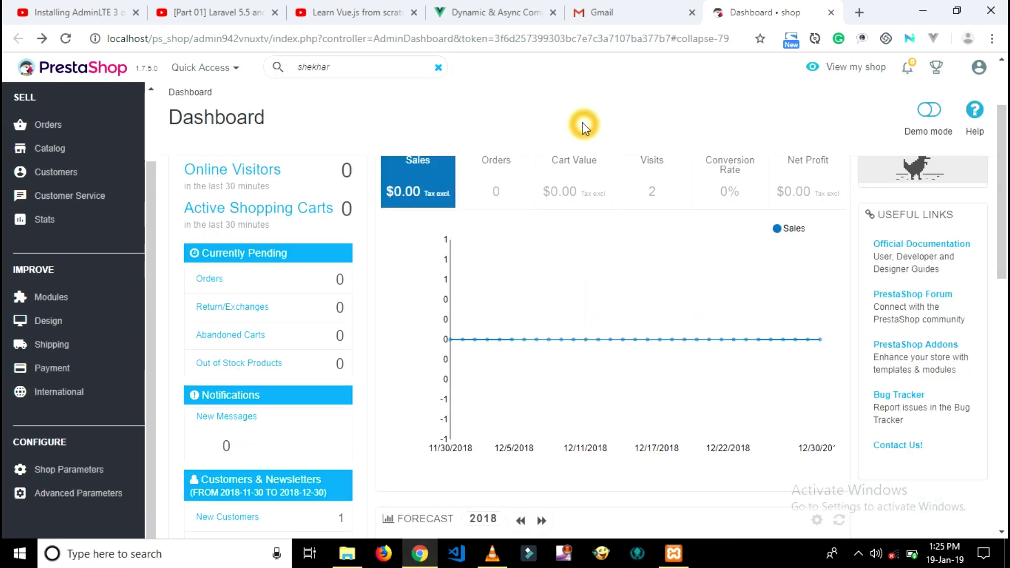
Open Advanced Parameters > Multistore, showing the Default group with the shop at localhost/ps_shop/
{"action": "left_click", "coordinate": [113, 495]}
{"action": "scroll", "coordinate": [114, 496], "scroll_direction": "down", "scroll_amount": 4}
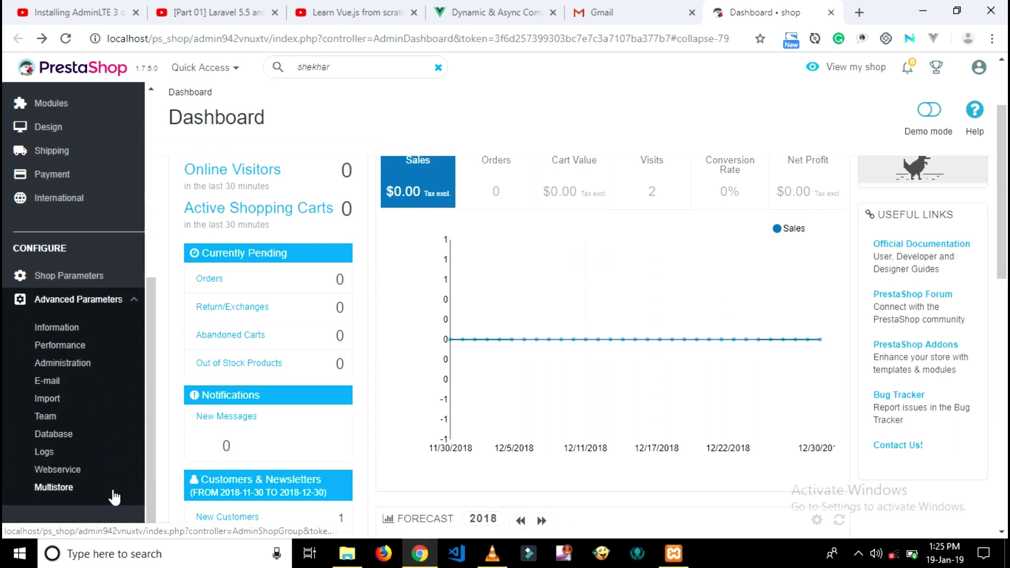
{"action": "left_click", "coordinate": [92, 485]}
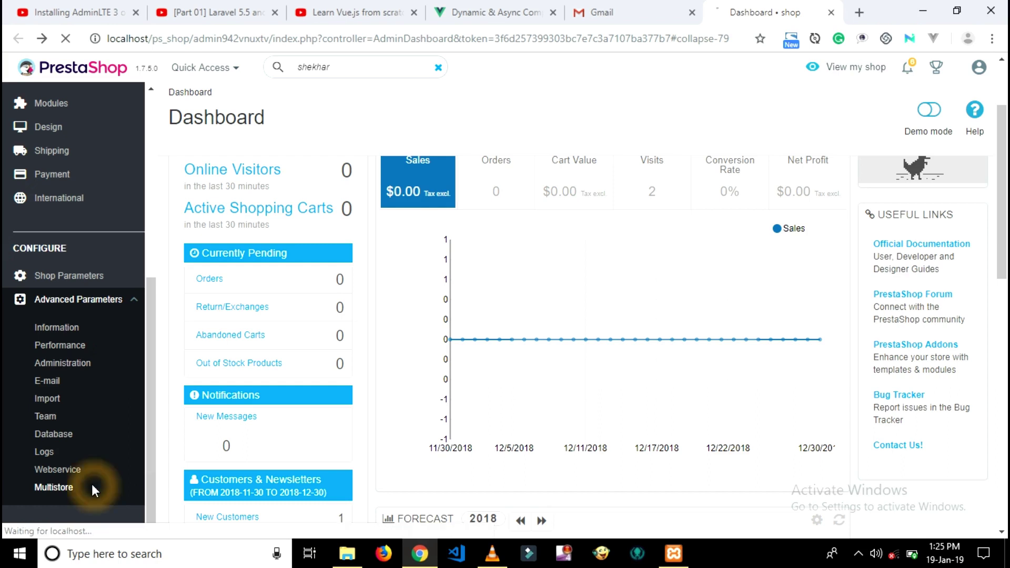
{"action": "left_click", "coordinate": [684, 273]}
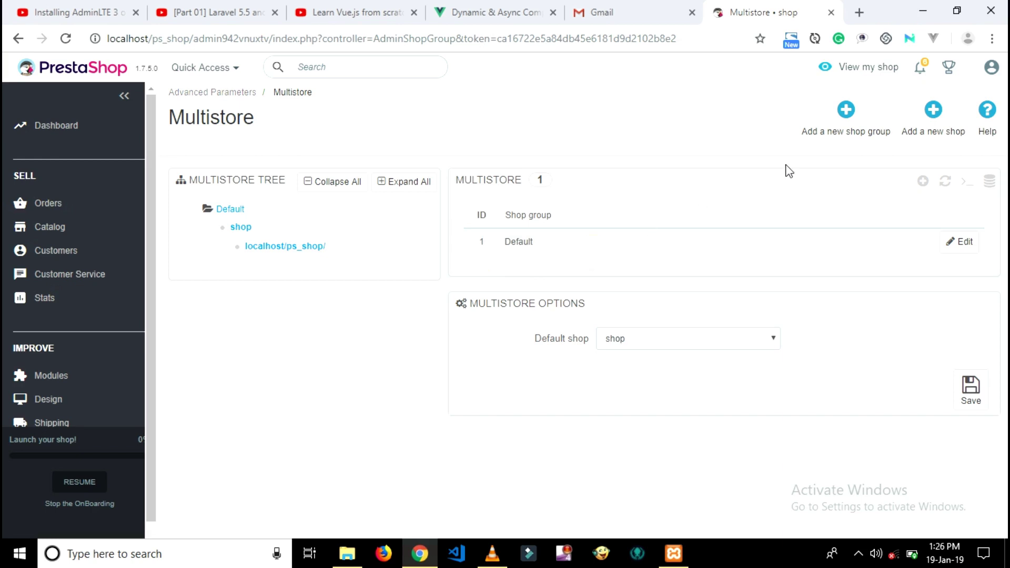
Start a new shop and name it 'Grocery'
{"action": "left_click", "coordinate": [935, 112]}
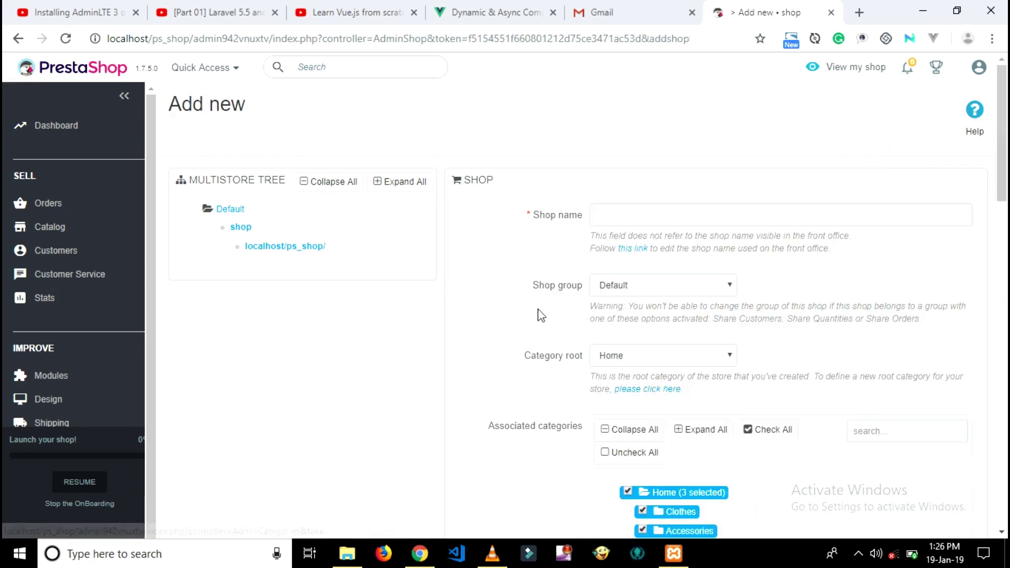
{"action": "scroll", "coordinate": [633, 259], "scroll_direction": "down", "scroll_amount": 1}
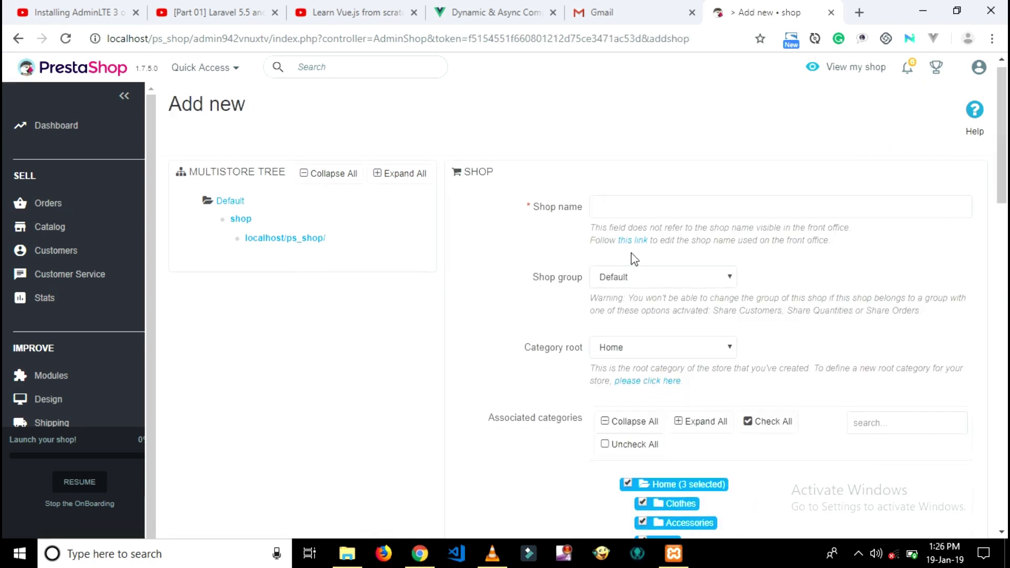
{"action": "left_click", "coordinate": [640, 210]}
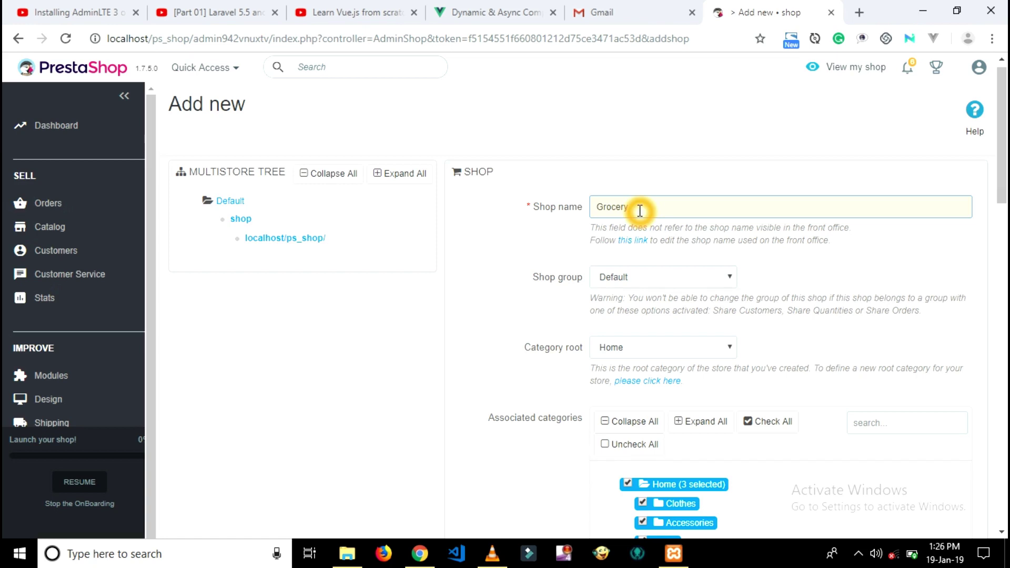
{"action": "type", "text": "Grocery"}
Adjust the new shop's form options and set Import data to YES
{"action": "scroll", "coordinate": [805, 310], "scroll_direction": "down", "scroll_amount": 1}
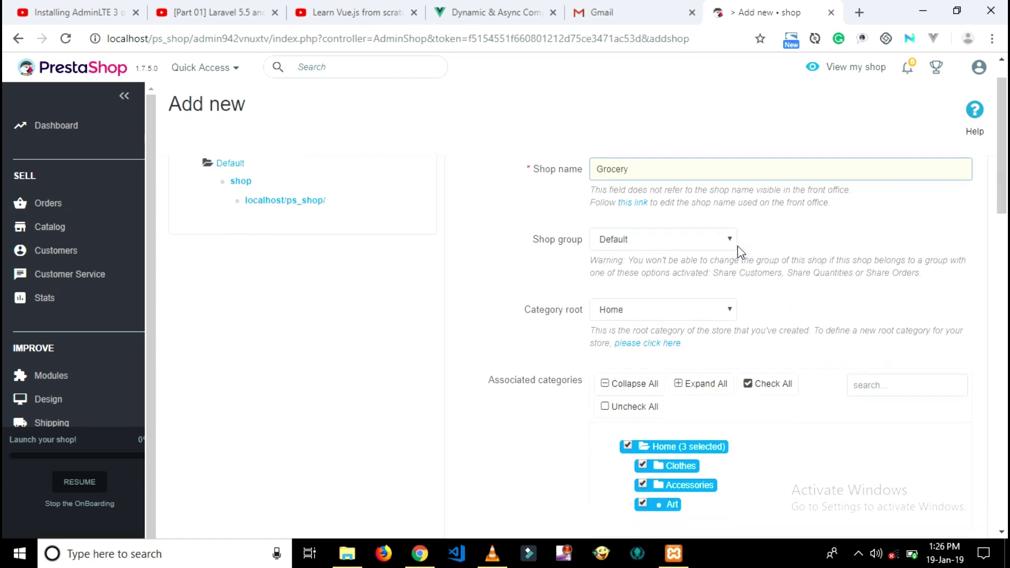
{"action": "scroll", "coordinate": [726, 318], "scroll_direction": "down", "scroll_amount": 2}
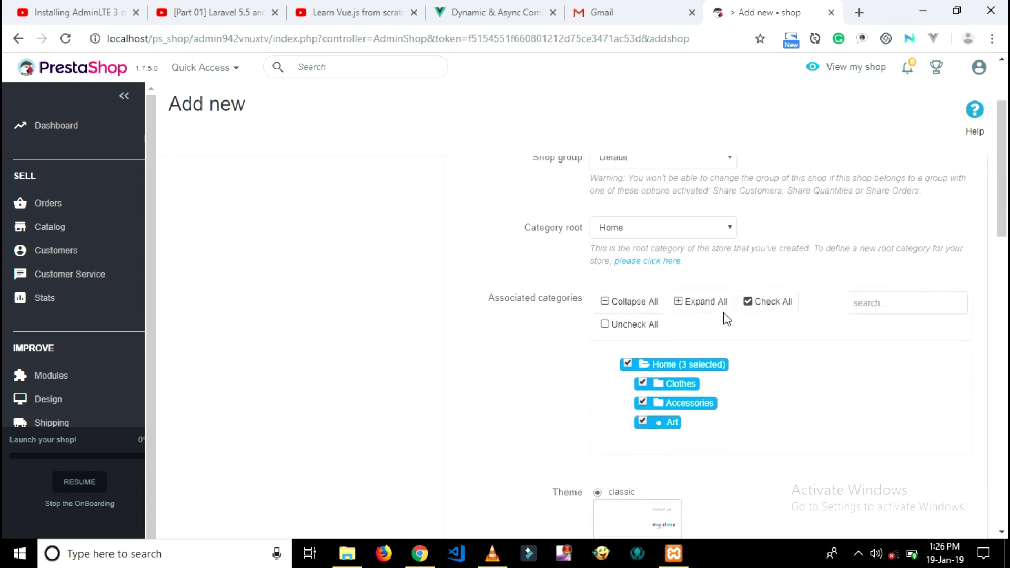
{"action": "left_click", "coordinate": [695, 239]}
{"action": "scroll", "coordinate": [721, 368], "scroll_direction": "down", "scroll_amount": 2}
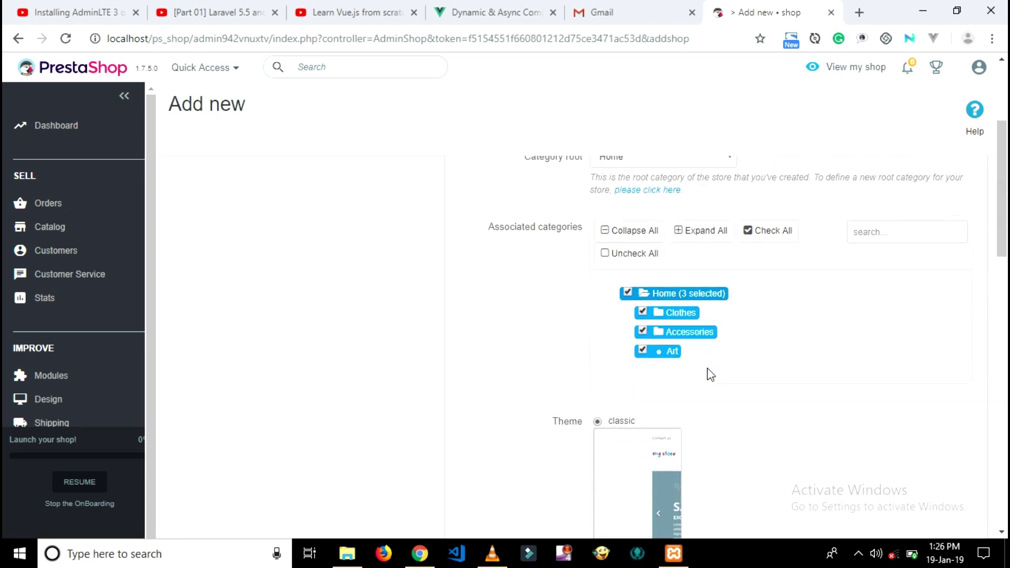
{"action": "left_click", "coordinate": [707, 368]}
{"action": "scroll", "coordinate": [682, 472], "scroll_direction": "down", "scroll_amount": 6}
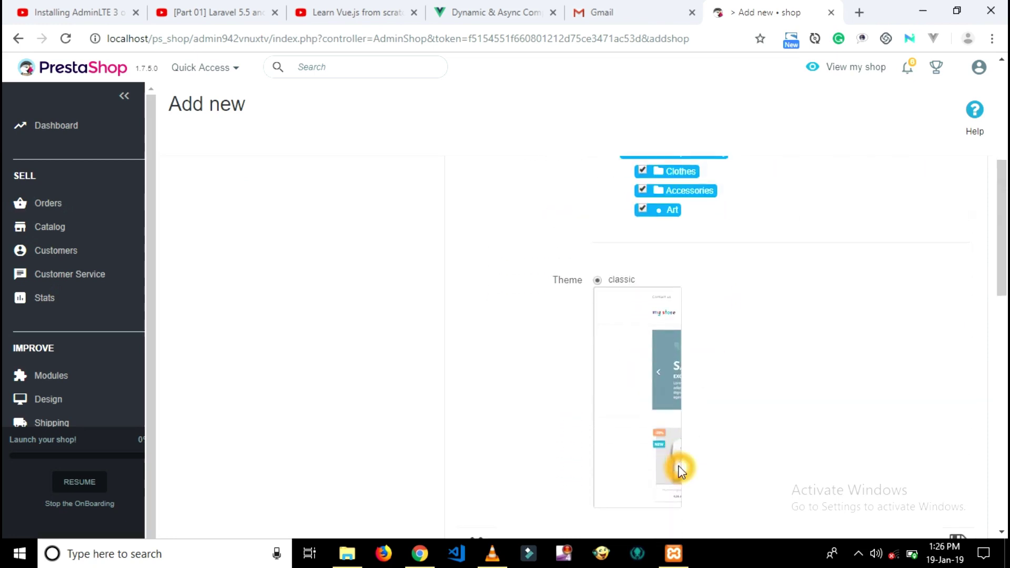
{"action": "scroll", "coordinate": [682, 472], "scroll_direction": "down", "scroll_amount": 5}
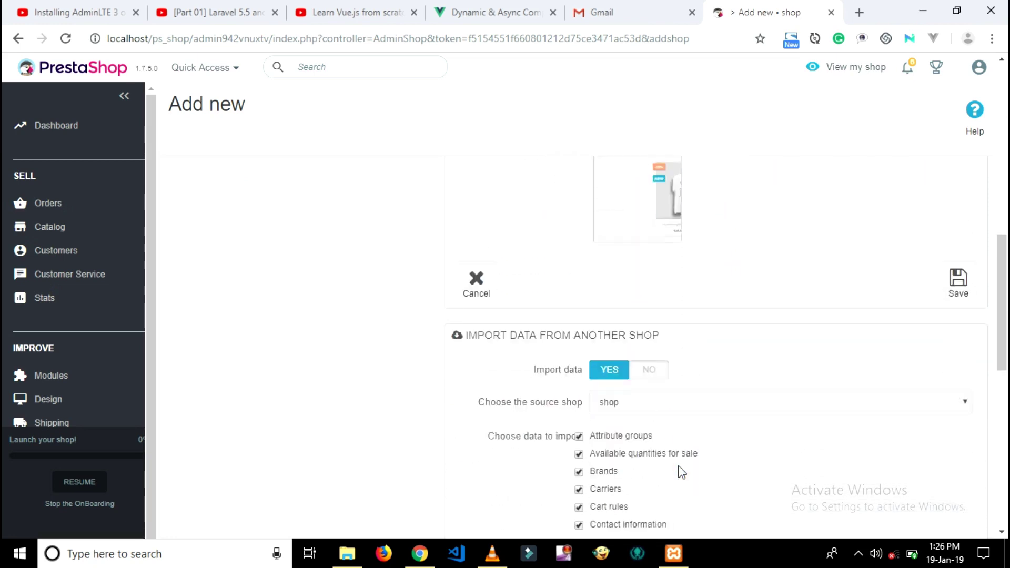
{"action": "left_click", "coordinate": [681, 470]}
{"action": "scroll", "coordinate": [678, 469], "scroll_direction": "down", "scroll_amount": 2}
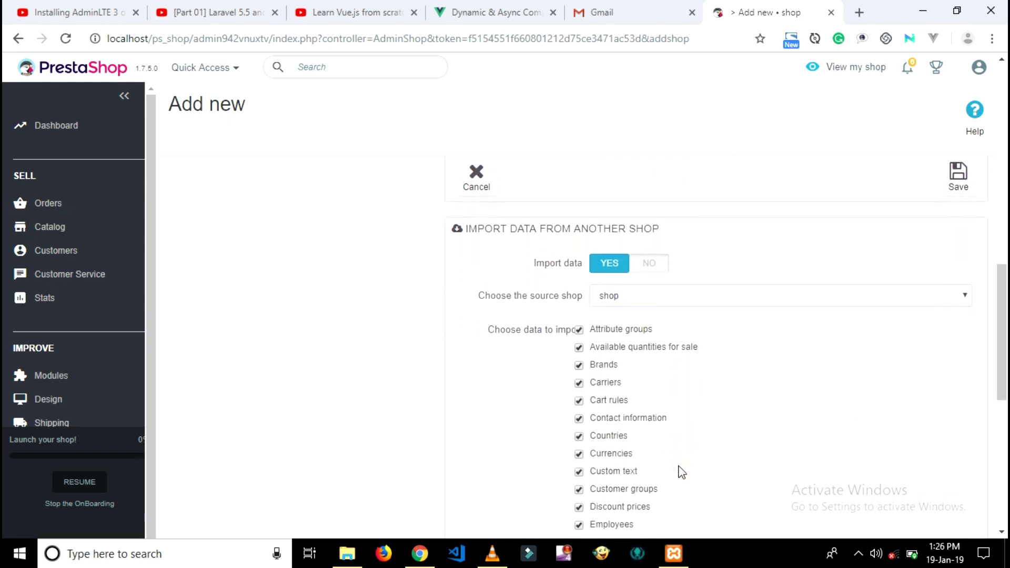
{"action": "left_click", "coordinate": [679, 468]}
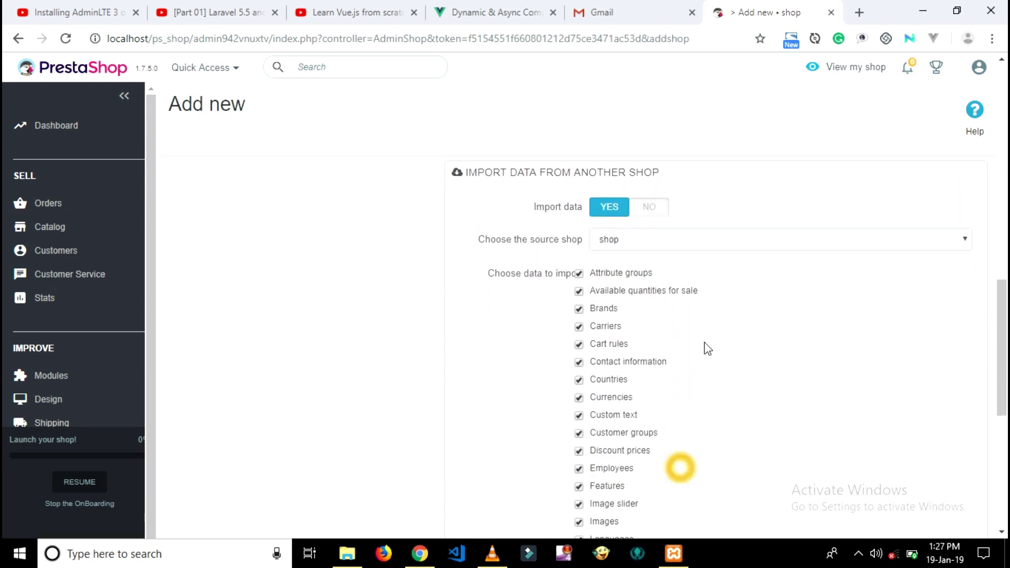
Keep 'shop' as the import source with all data types ticked
{"action": "left_click", "coordinate": [702, 239]}
{"action": "left_click", "coordinate": [702, 240]}
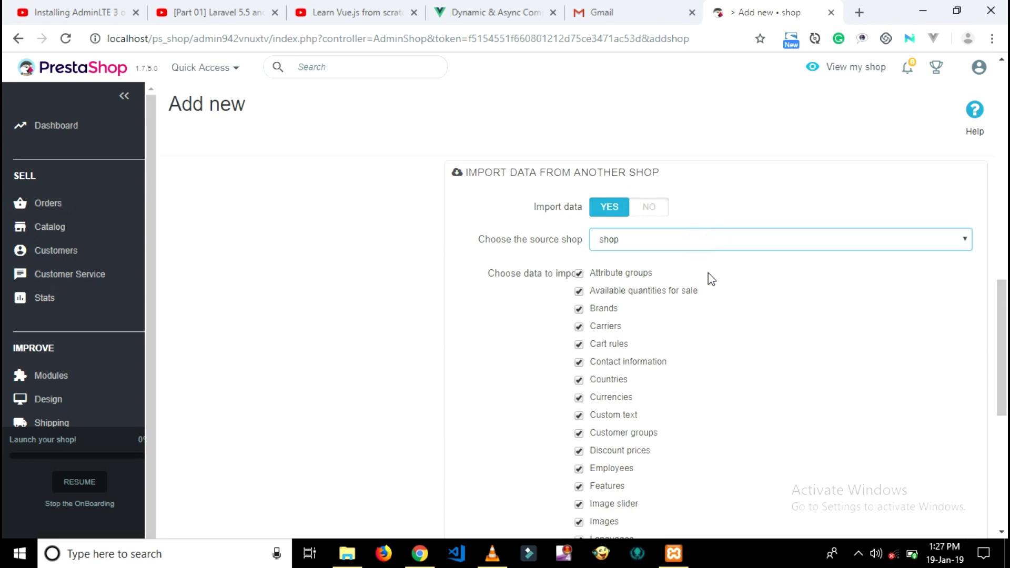
{"action": "left_click", "coordinate": [705, 329]}
{"action": "scroll", "coordinate": [706, 330], "scroll_direction": "down", "scroll_amount": 2}
{"action": "scroll", "coordinate": [706, 331], "scroll_direction": "down", "scroll_amount": 6}
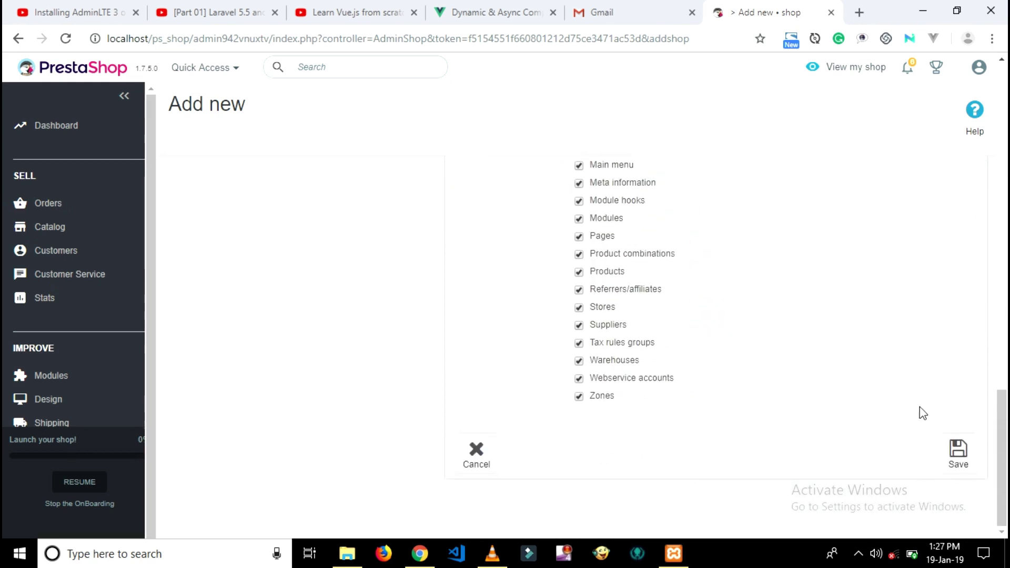
Save the Grocery shop so it is listed as shop 2 in the Default group
{"action": "left_click", "coordinate": [959, 454]}
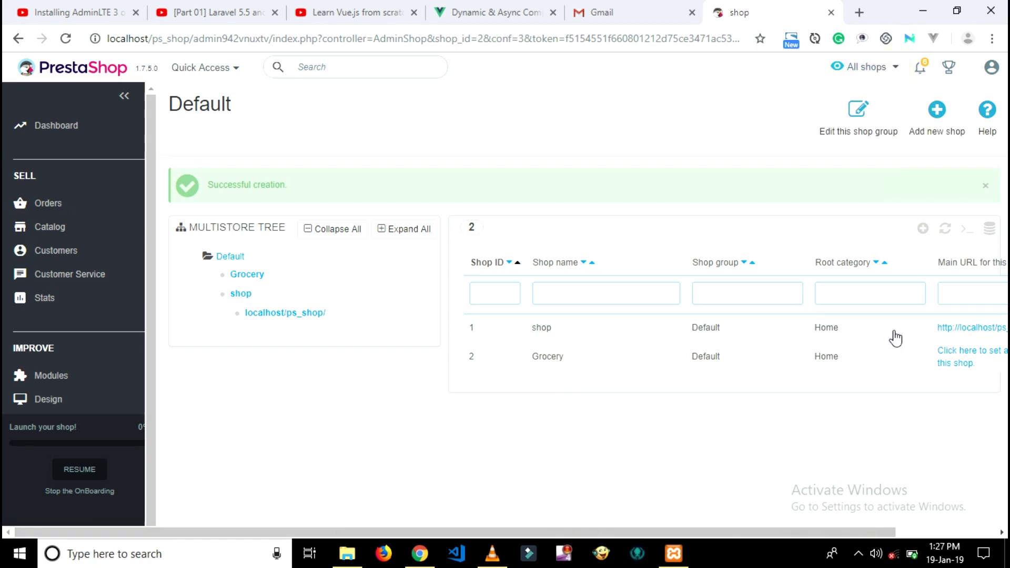
Give the Grocery shop the virtual URL grocery_shop and save it
{"action": "left_click", "coordinate": [952, 358]}
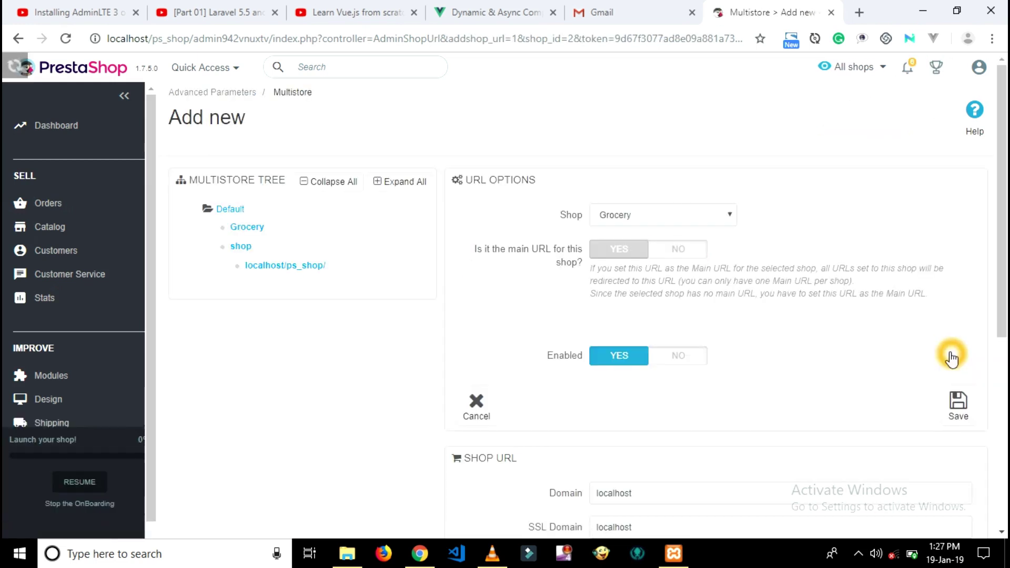
{"action": "scroll", "coordinate": [780, 276], "scroll_direction": "down", "scroll_amount": 1}
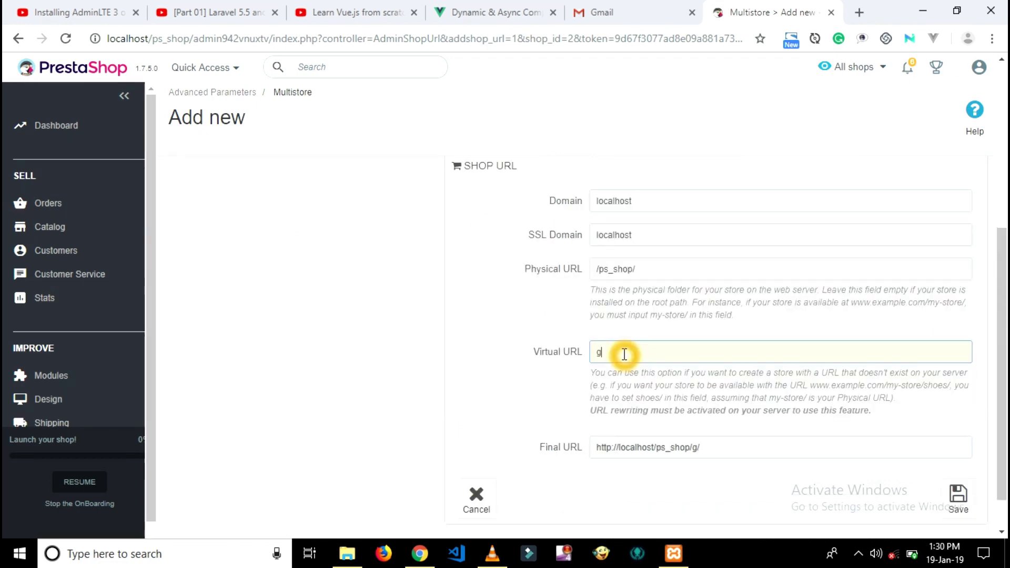
{"action": "type", "text": "ocery_shop"}
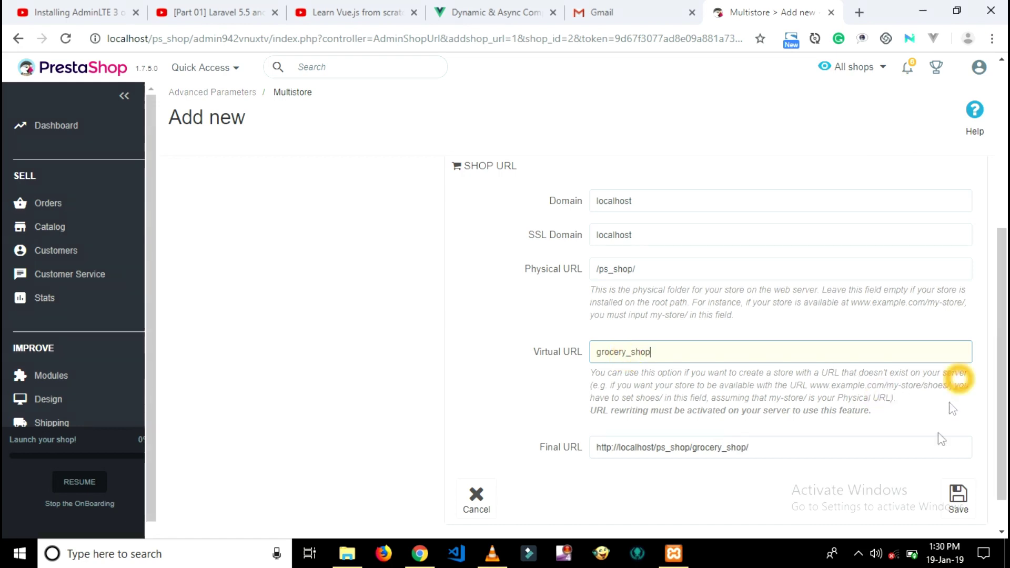
{"action": "left_click", "coordinate": [948, 502]}
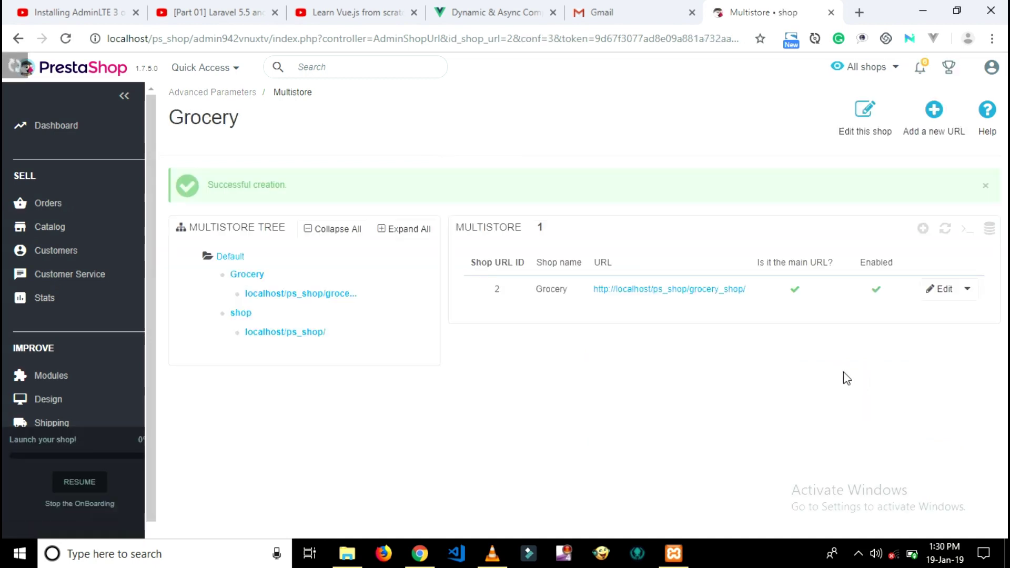
{"action": "left_click", "coordinate": [896, 70]}
{"action": "left_click", "coordinate": [895, 70]}
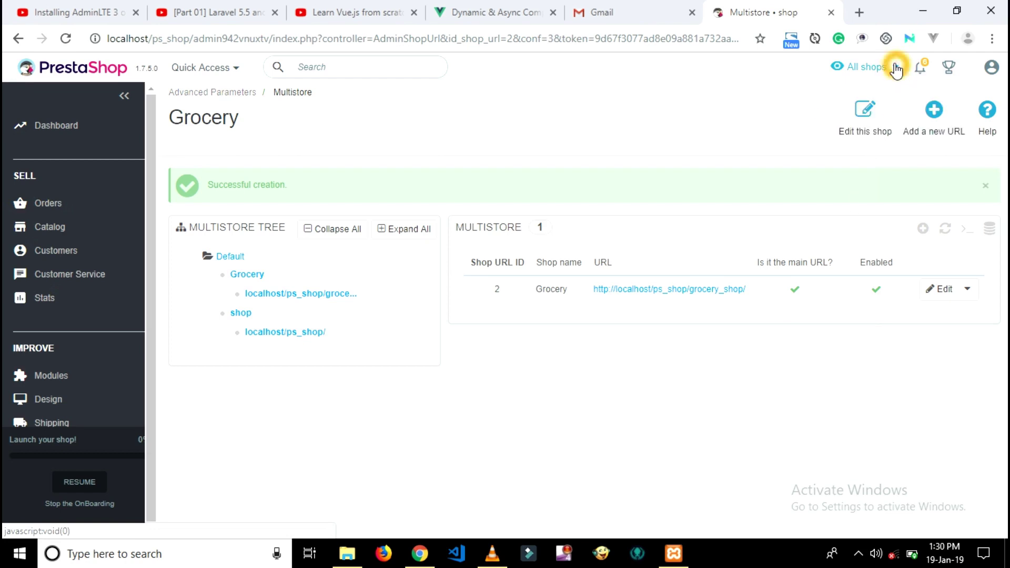
{"action": "left_click", "coordinate": [720, 295]}
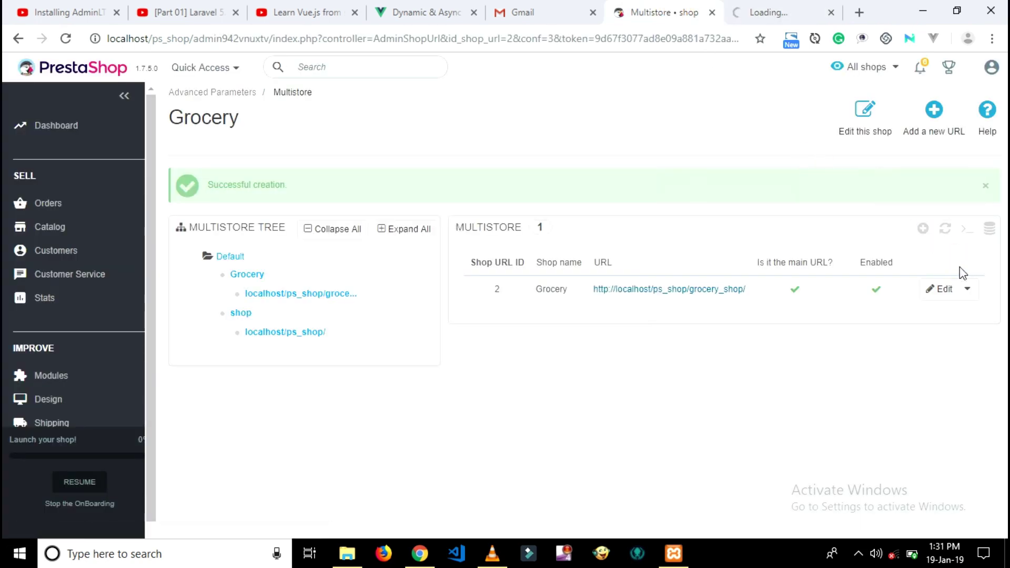
{"action": "left_click", "coordinate": [968, 291]}
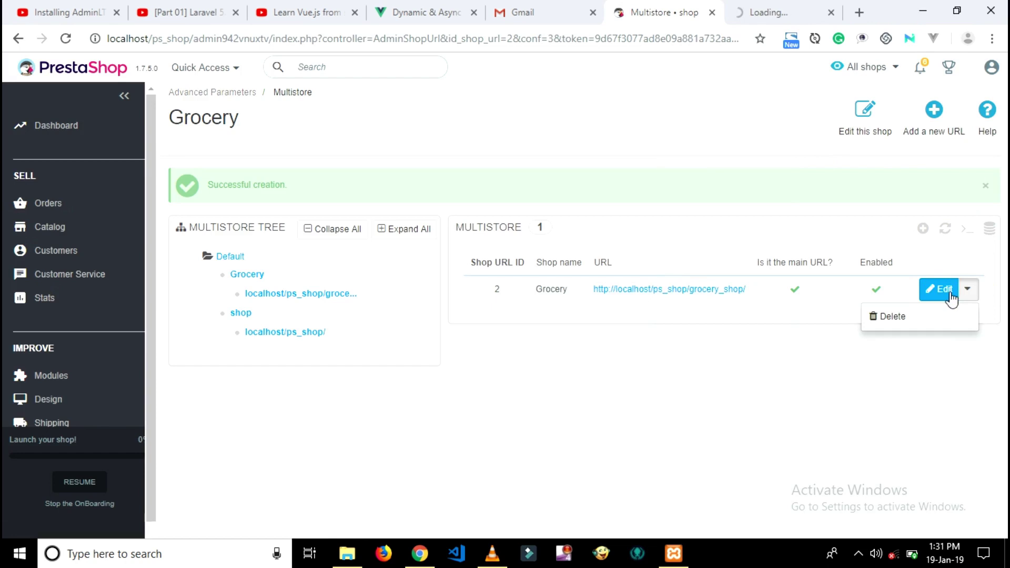
{"action": "left_click", "coordinate": [951, 298]}
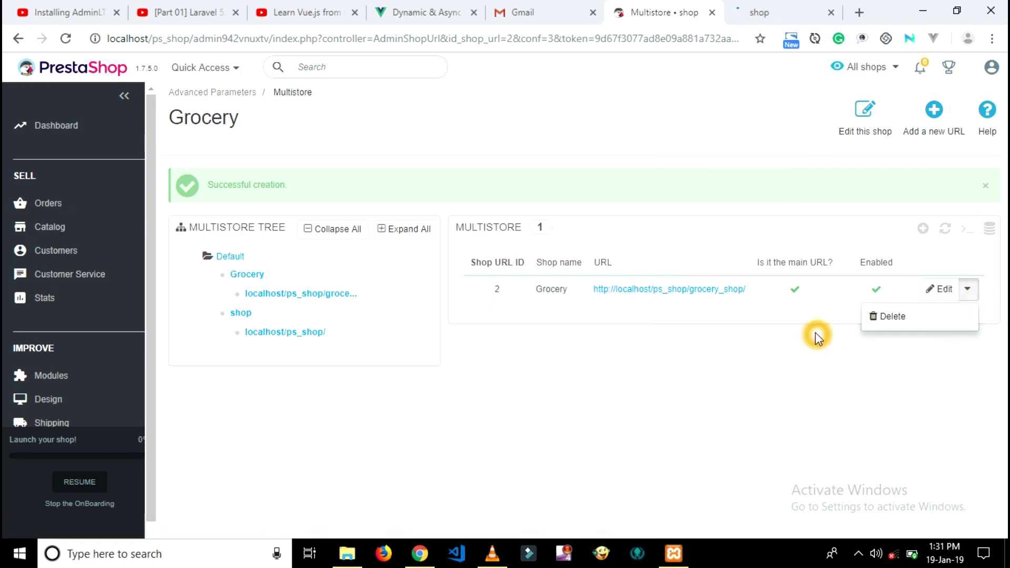
In the new tab, load the default storefront at localhost/ps_shop
{"action": "left_click", "coordinate": [758, 11]}
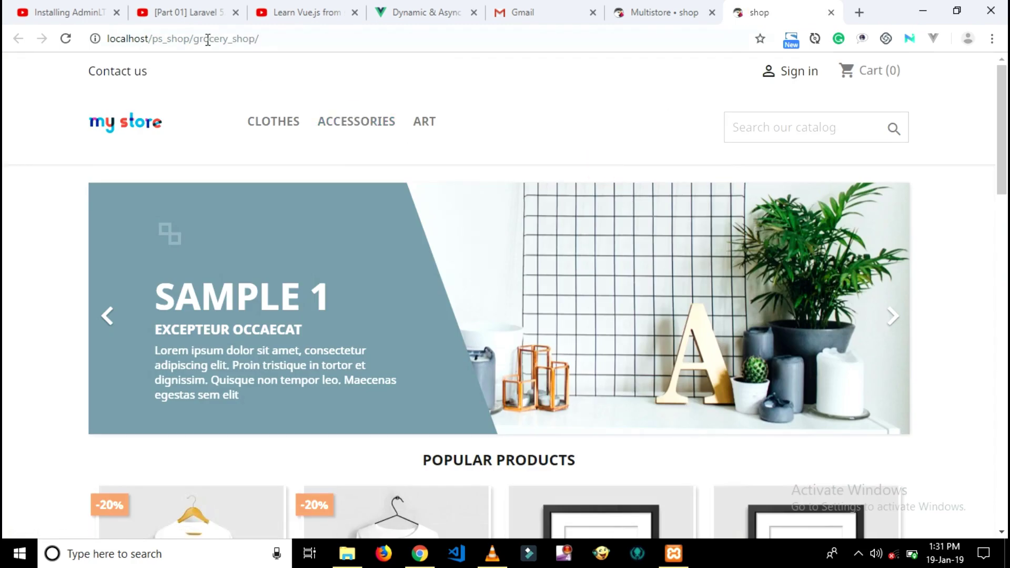
{"action": "left_click", "coordinate": [190, 38]}
{"action": "left_click_drag", "start_coordinate": [189, 38], "coordinate": [397, 45]}
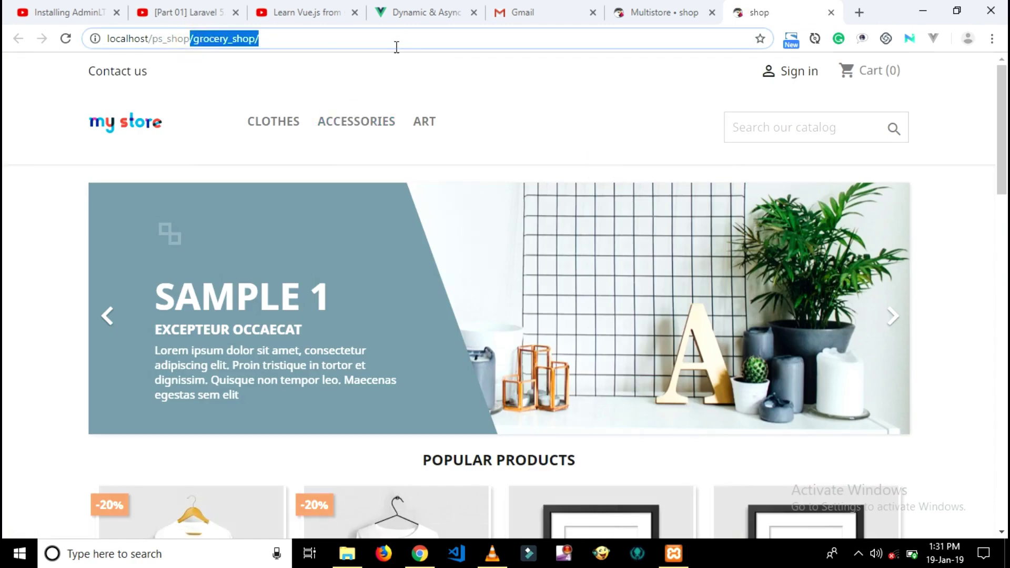
{"action": "key", "text": "BackSpace"}
{"action": "key", "text": "Return"}
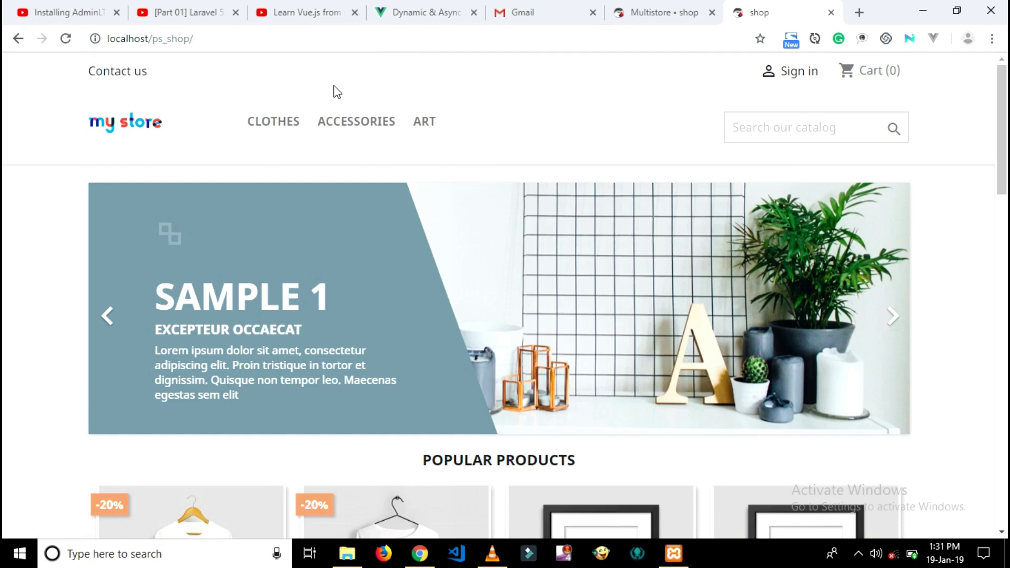
Load localhost/ps_shop/grocery_shop/ and scroll through the Grocery storefront's popular products
{"action": "left_click", "coordinate": [260, 38]}
{"action": "left_click", "coordinate": [282, 38]}
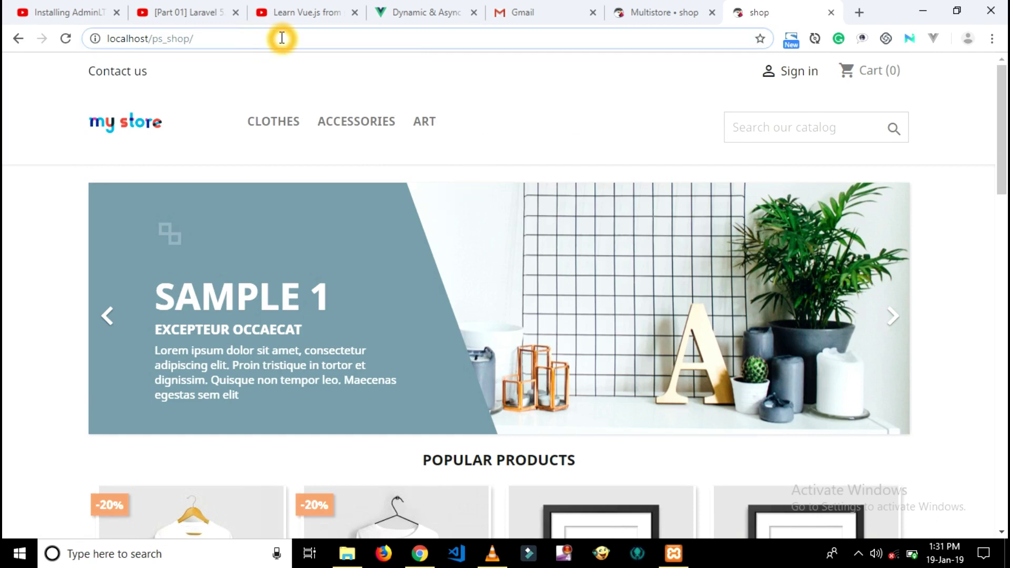
{"action": "type", "text": "gr"}
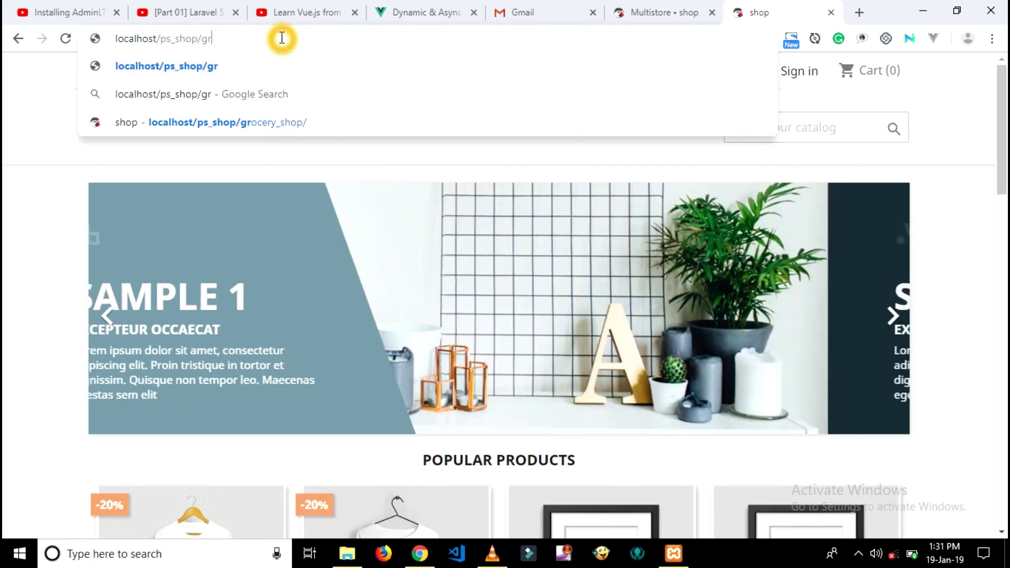
{"action": "type", "text": "ocery_"}
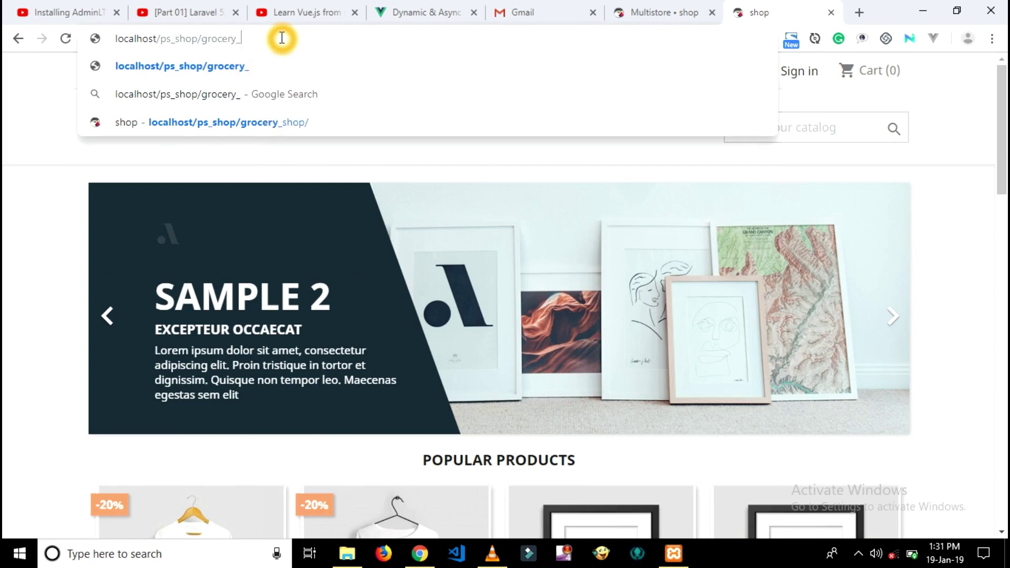
{"action": "type", "text": "shop/"}
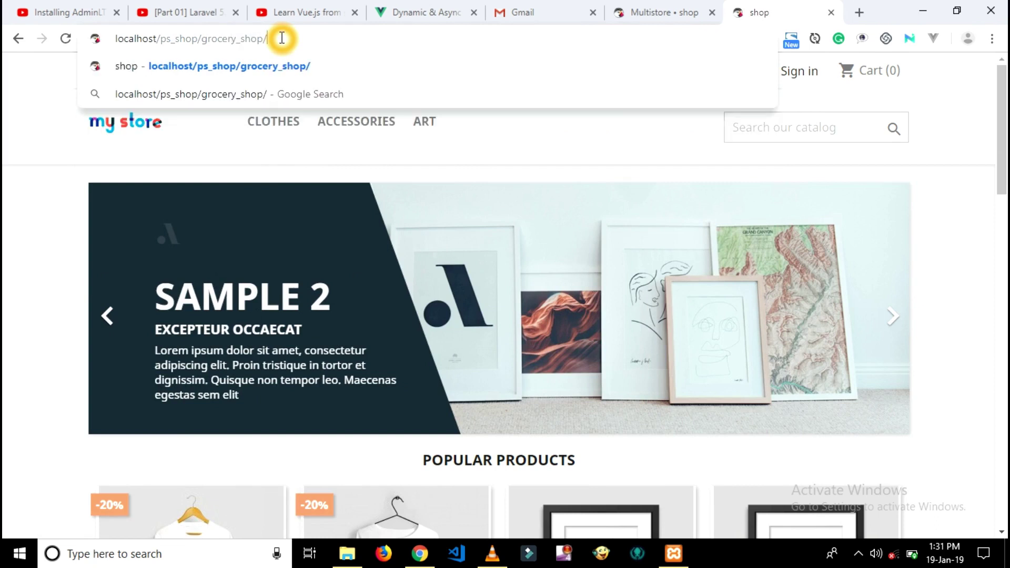
{"action": "key", "text": "Return"}
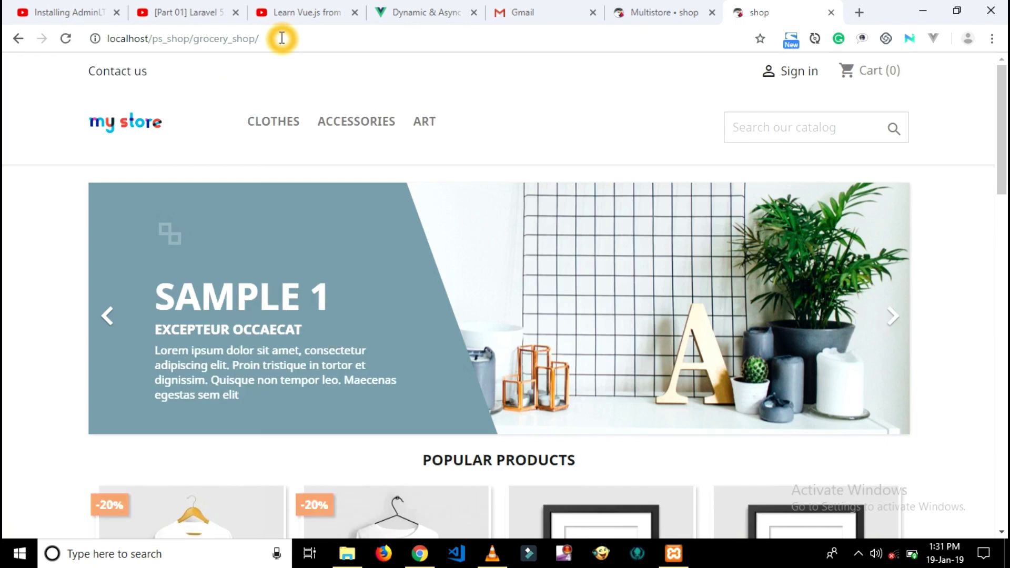
{"action": "scroll", "coordinate": [334, 259], "scroll_direction": "down", "scroll_amount": 5}
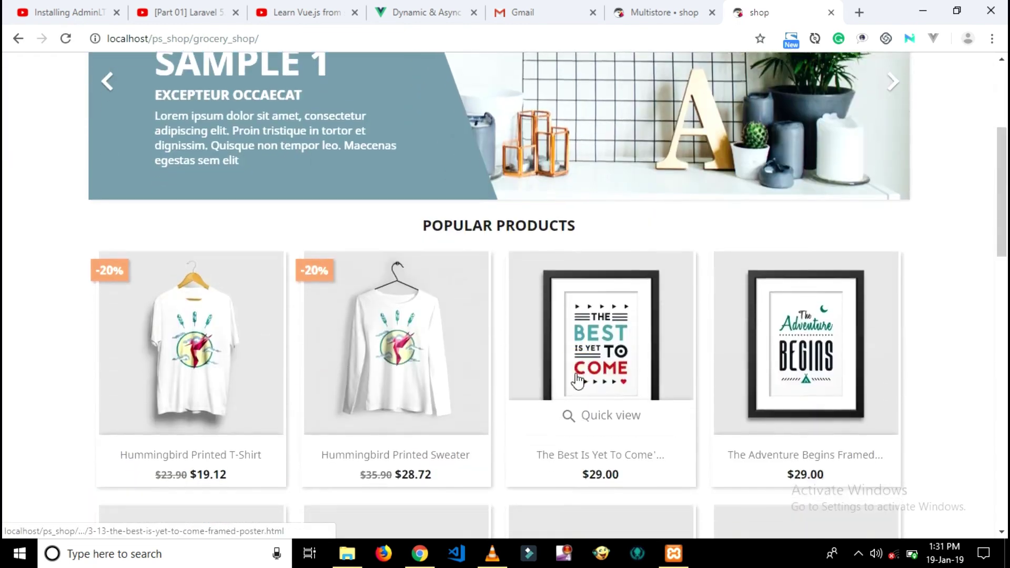